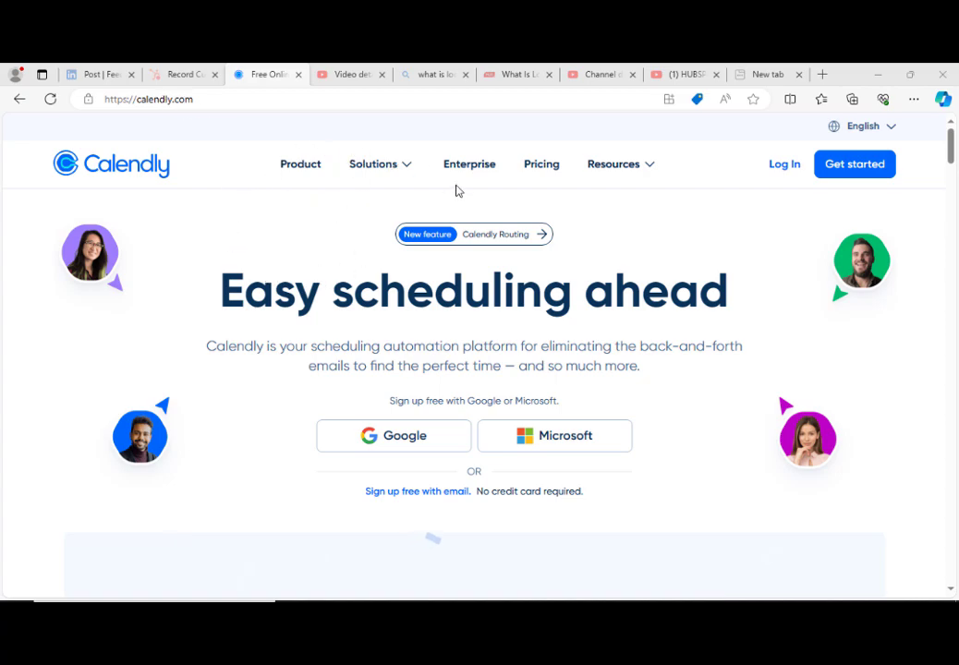
Sign up for a free Calendly account with the first listed Google account and allow access to its calendars.
mouse_move(372, 155)
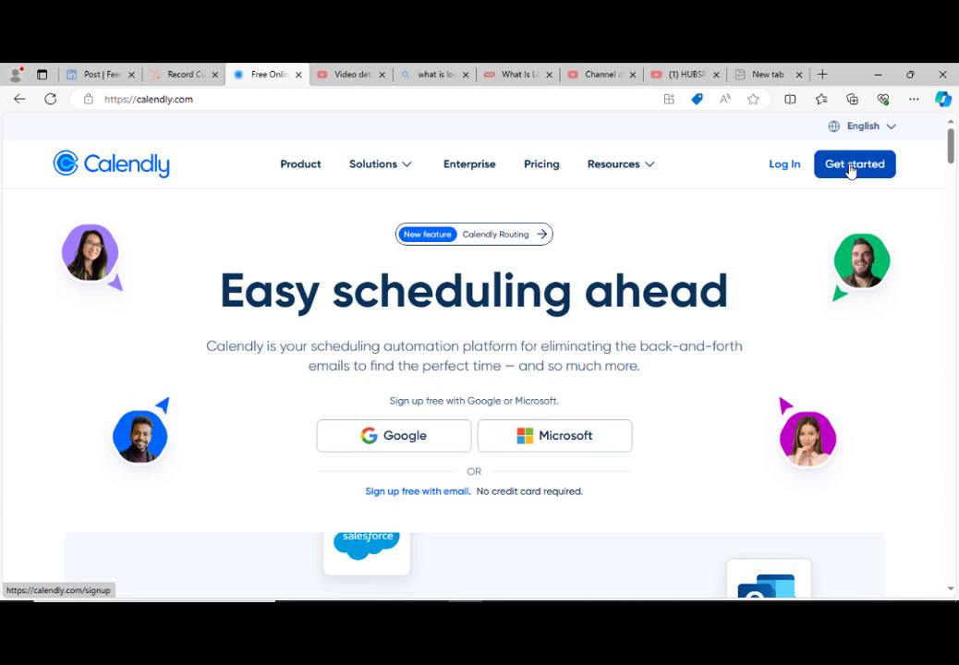
click(852, 170)
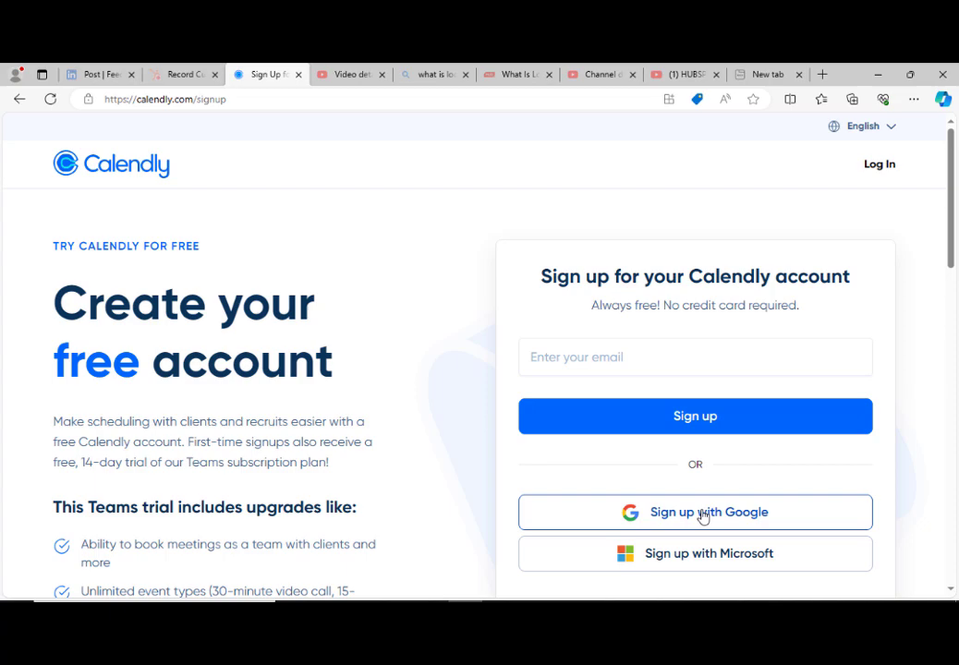
click(703, 516)
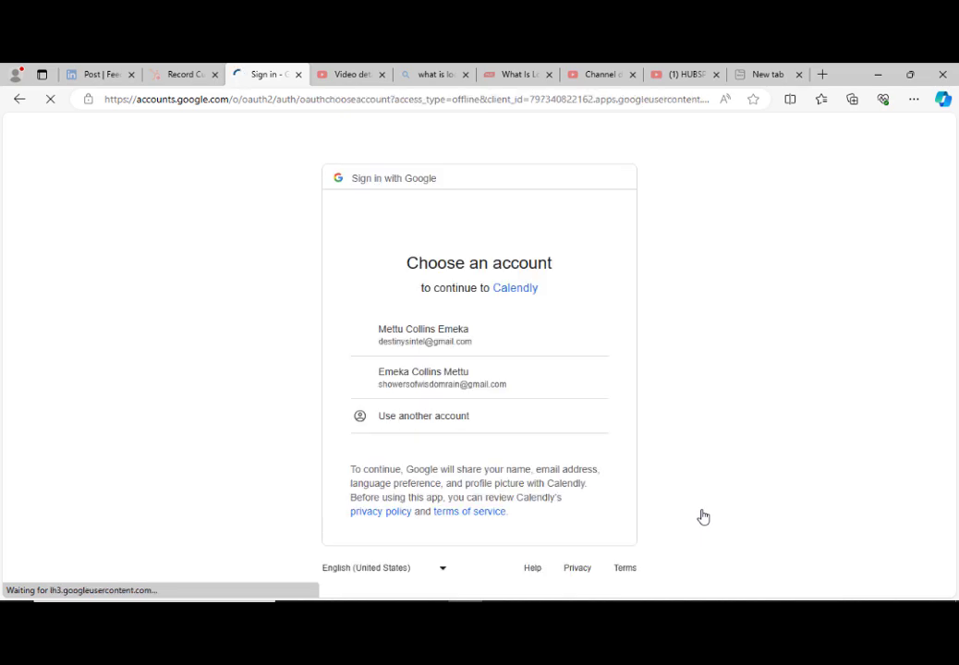
click(481, 343)
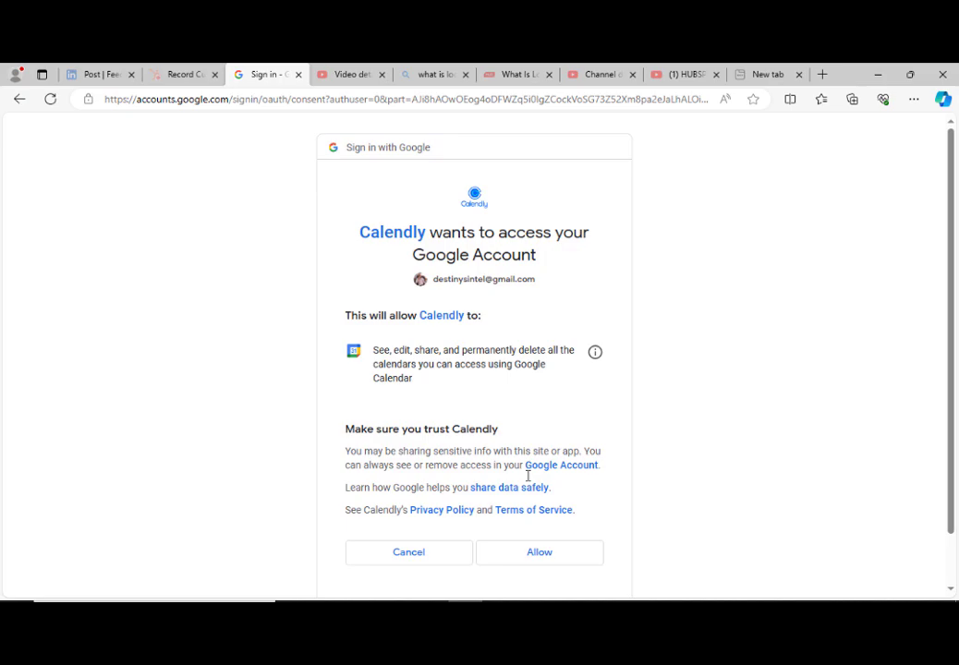
click(539, 559)
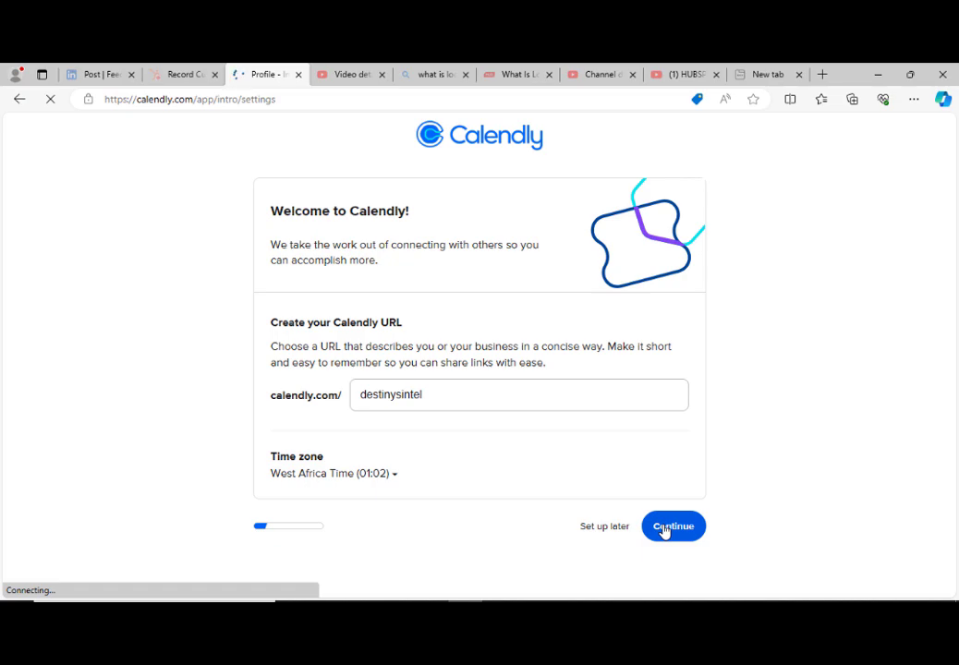
Finish the onboarding with the suggested Calendly URL and West Africa Time, postponing the calendar and availability setup.
click(663, 529)
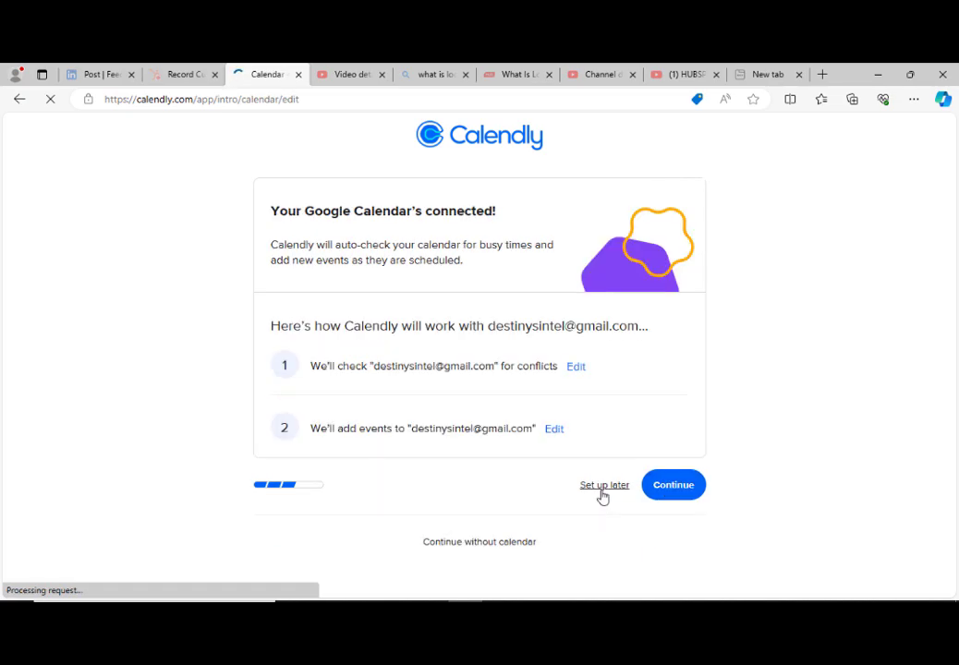
click(603, 486)
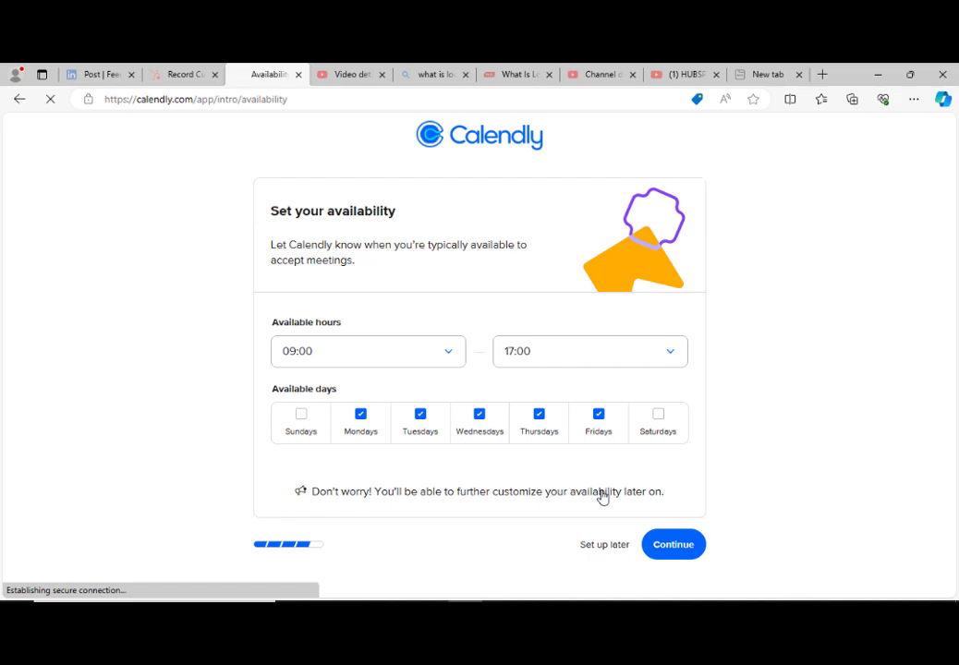
click(593, 548)
click(600, 551)
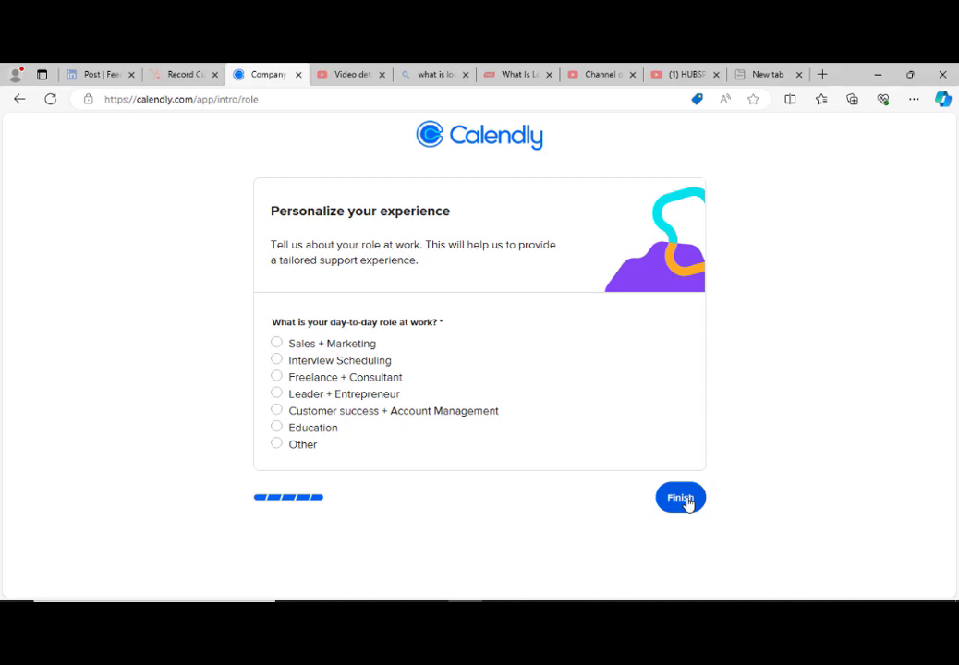
click(681, 498)
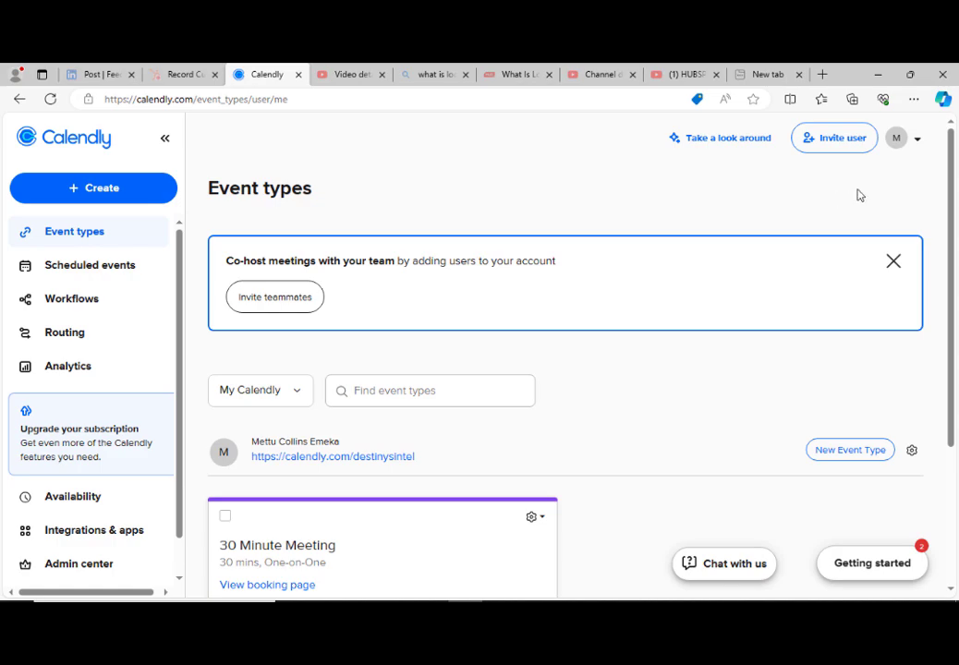
Change the name in the account profile to "Collins Innovations".
click(917, 143)
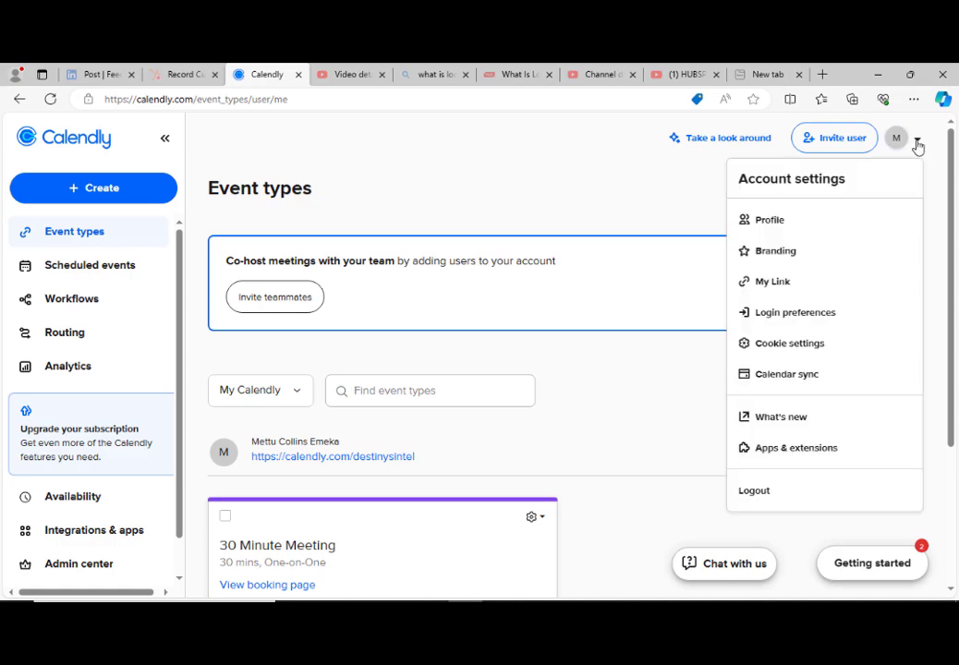
click(778, 222)
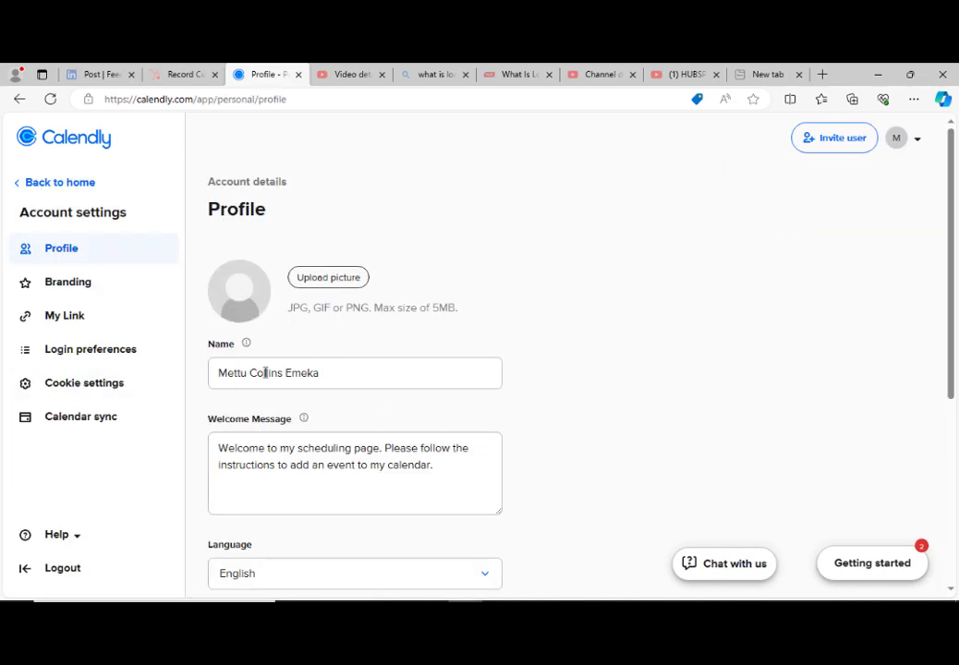
click(325, 370)
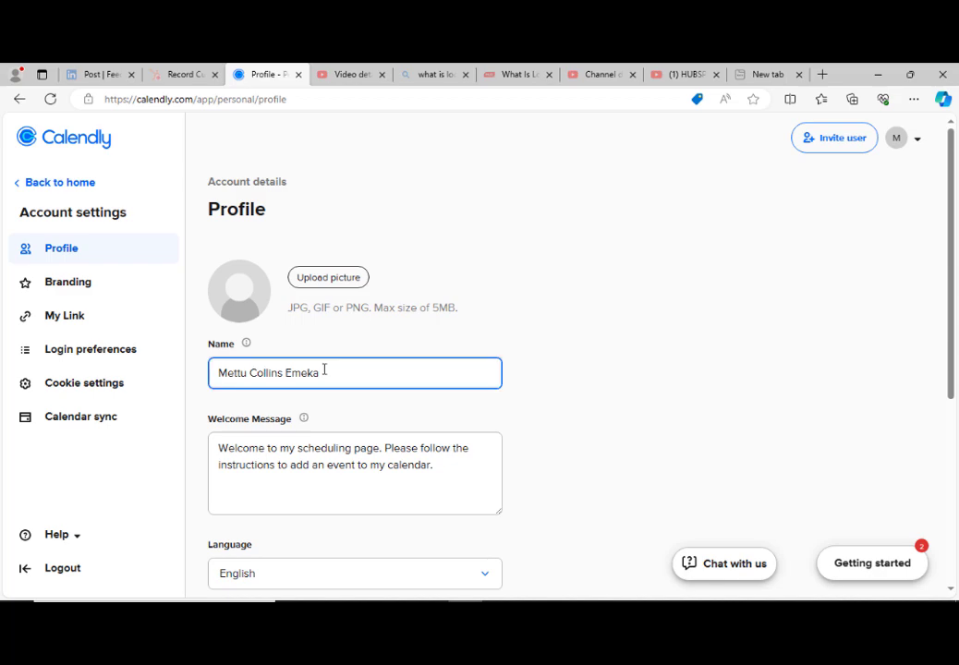
key(BackSpace)
key(BackSpace)
key(BackSpace)
key(BackSpace)
key(BackSpace)
key(ctrl+a)
key(BackSpace)
text(Collins Innovations)
Replace the profile's welcome message with "Welcome to Collins innovations.".
click(219, 447)
key(ctrl+a)
text(Welcome to Collins innovations.)
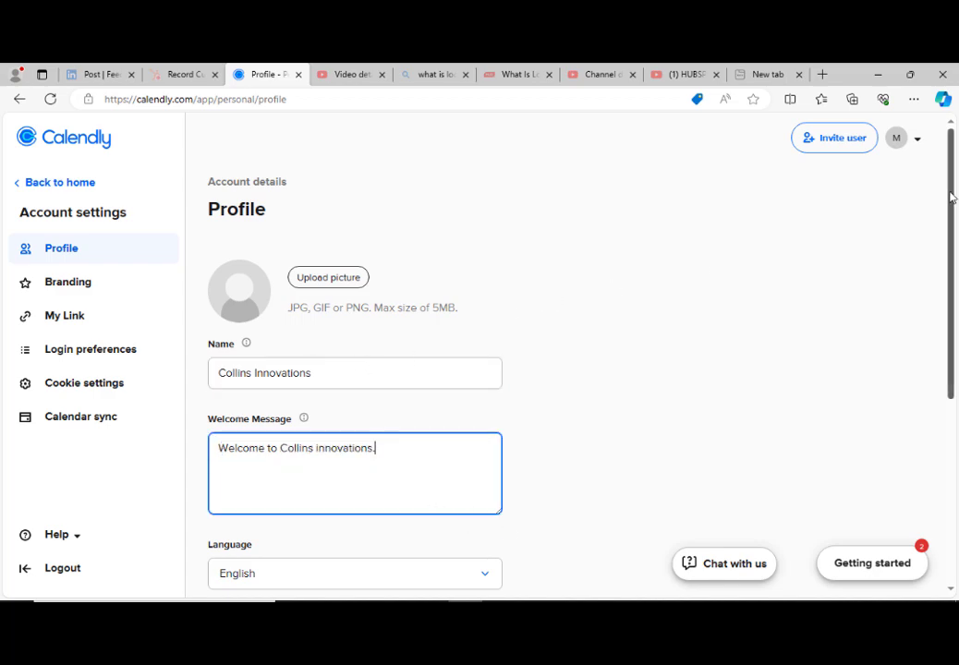
Set the profile's time format to 12h (am/pm), save the changes, and dismiss the event scheduling guide.
drag(951, 216, 954, 326)
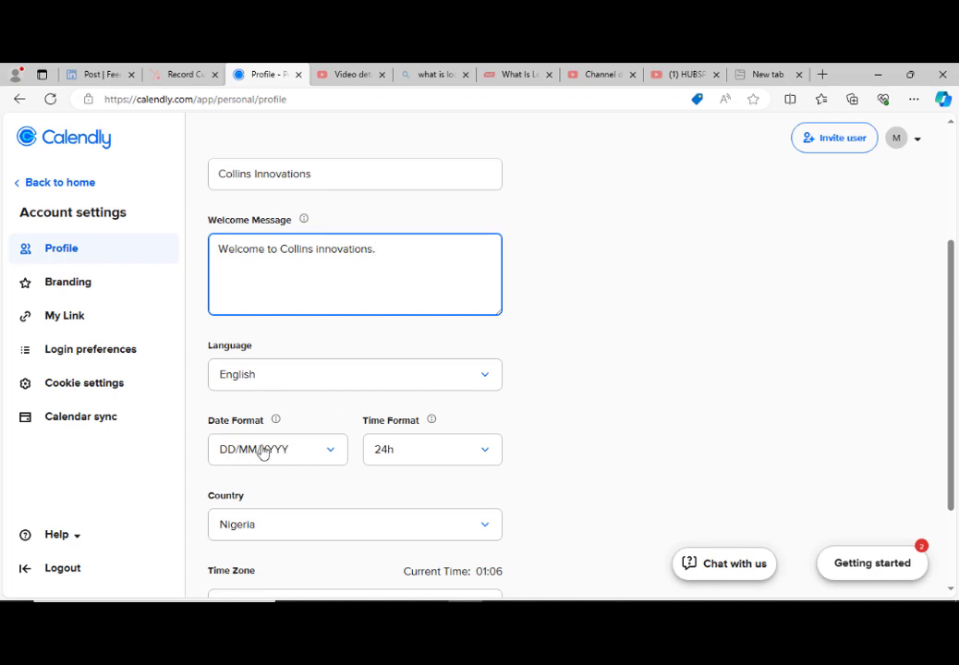
click(393, 453)
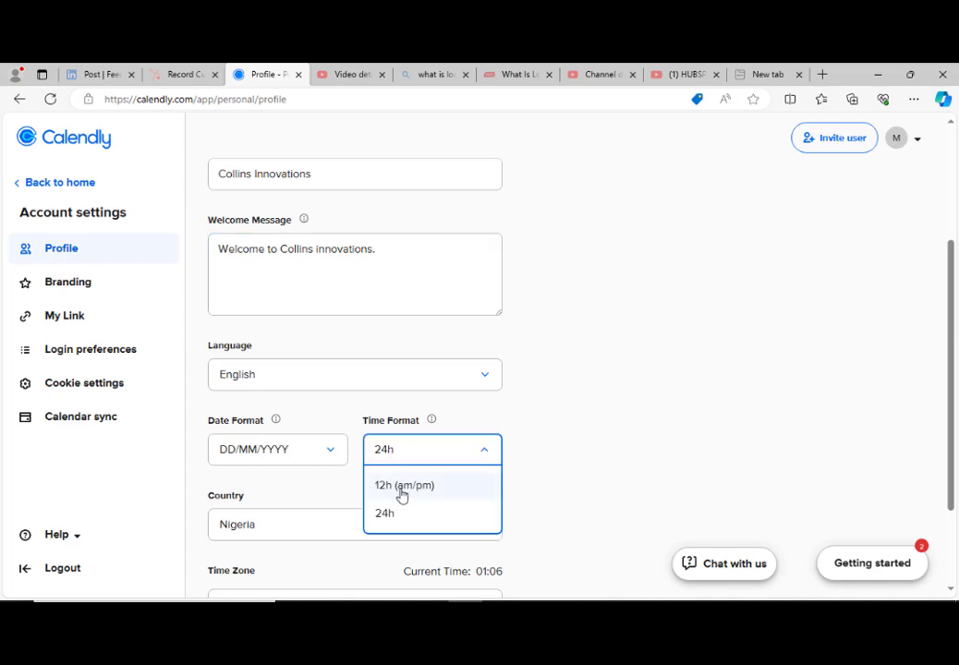
click(401, 490)
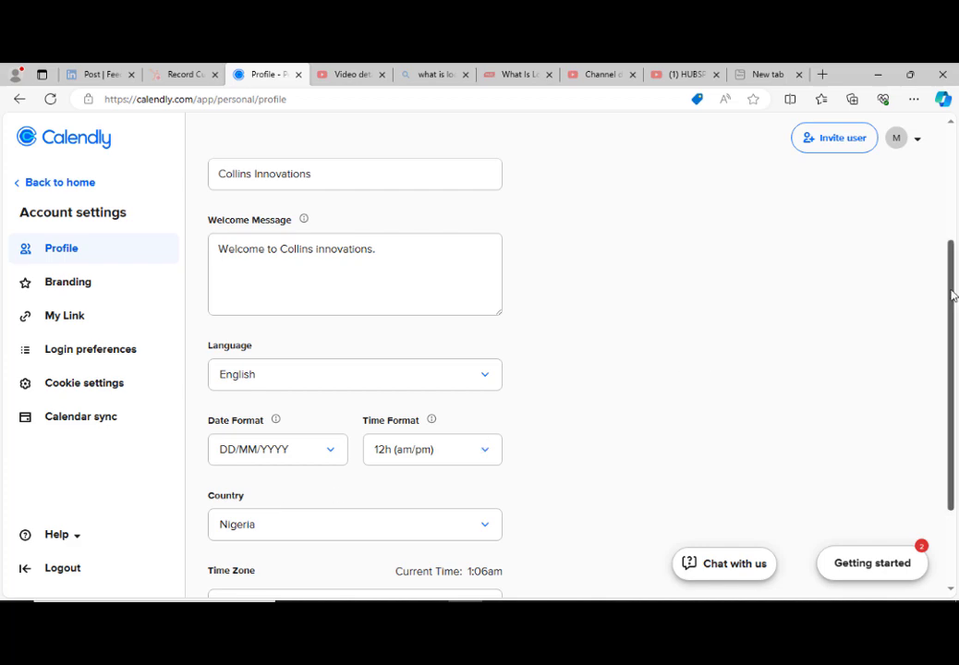
drag(953, 294, 950, 365)
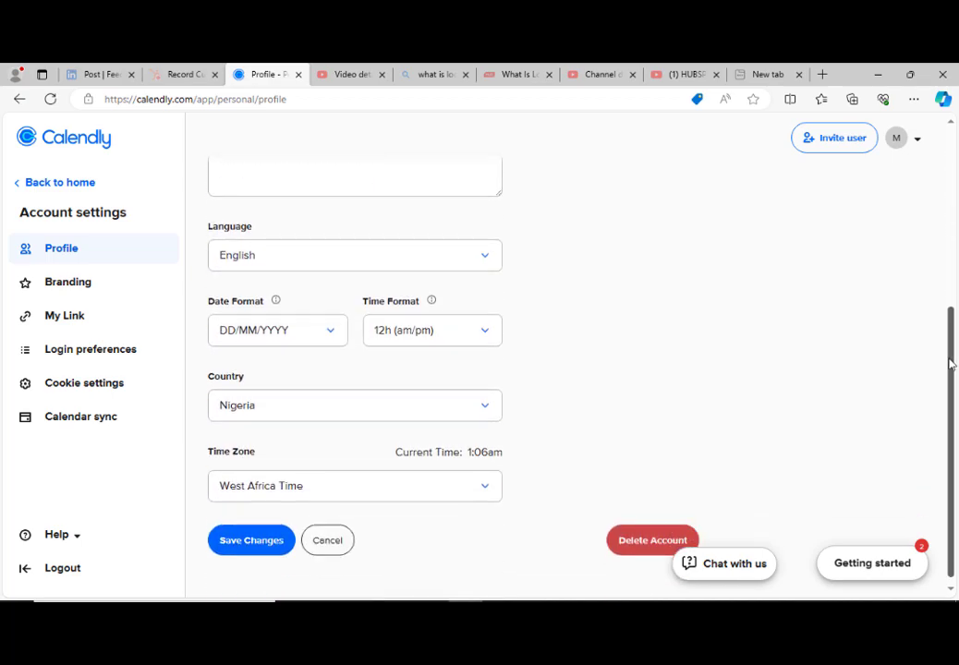
click(255, 544)
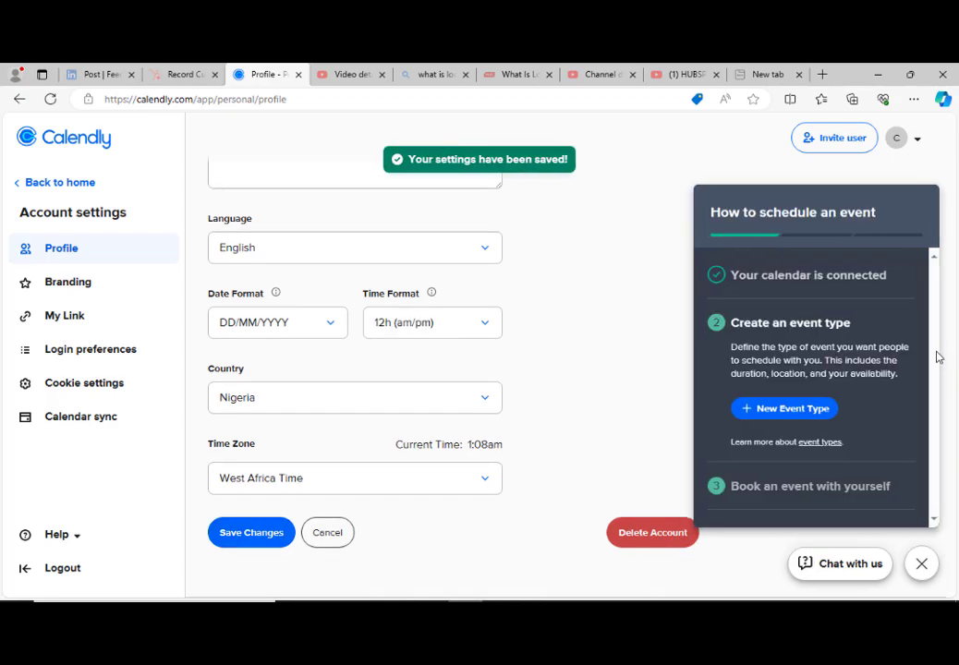
click(922, 565)
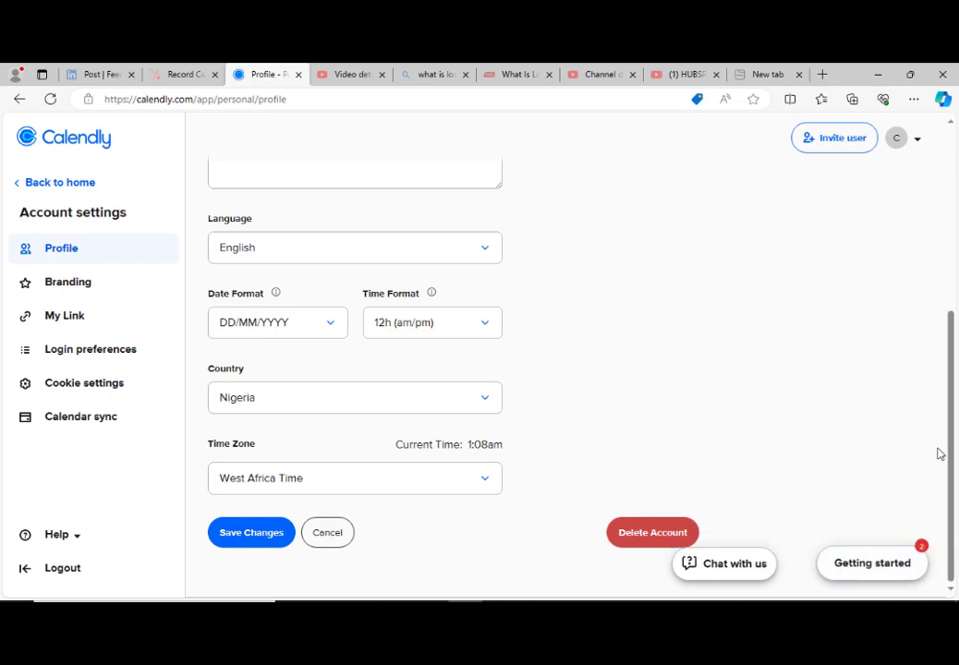
Review the saved profile details and the account's logo and branding settings.
drag(952, 427, 957, 241)
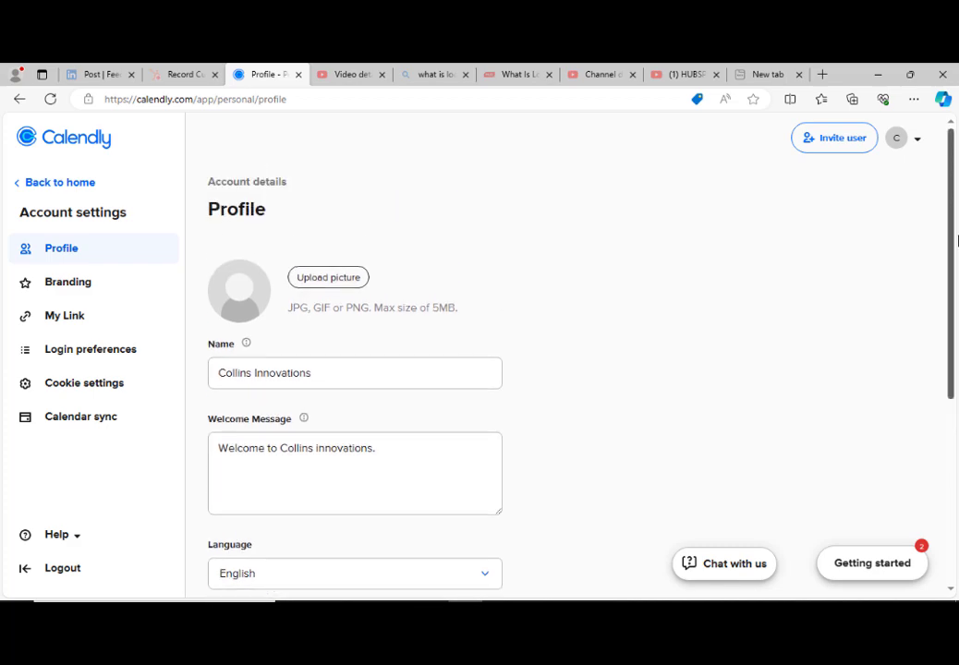
click(83, 285)
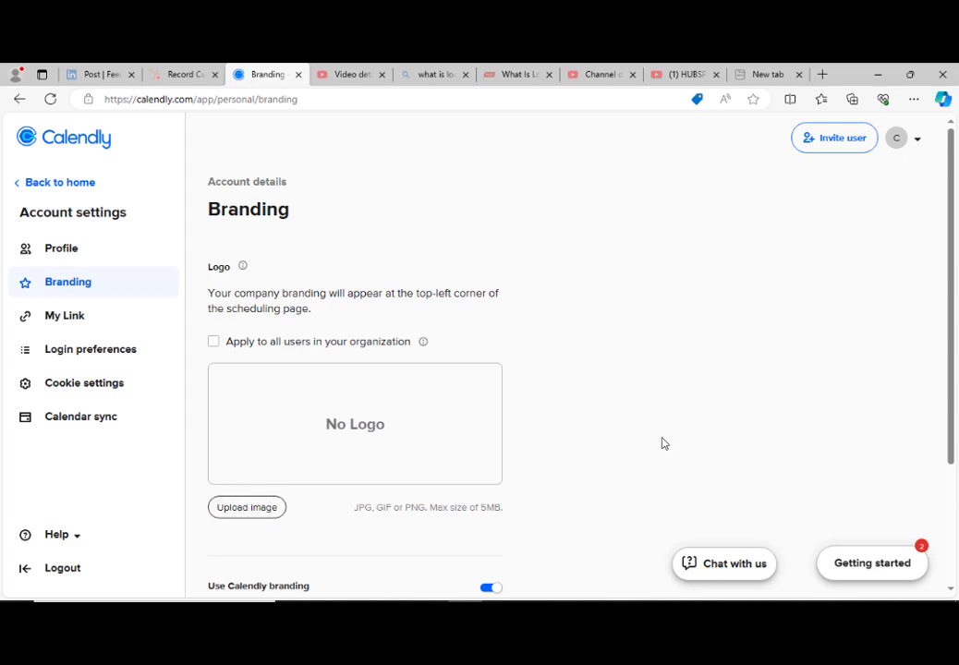
mouse_move(955, 344)
mouse_down()
mouse_move(953, 454)
mouse_move(954, 330)
mouse_move(955, 353)
mouse_up()
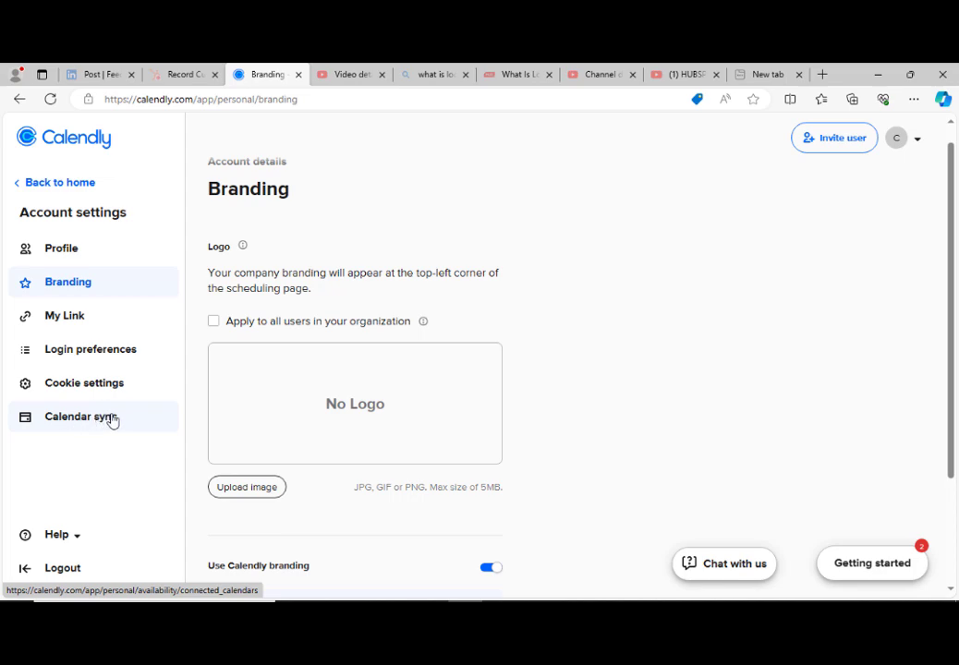
Examine the calendar sync settings and the Google, Microsoft and Apple calendars offered for adding a calendar account.
click(917, 141)
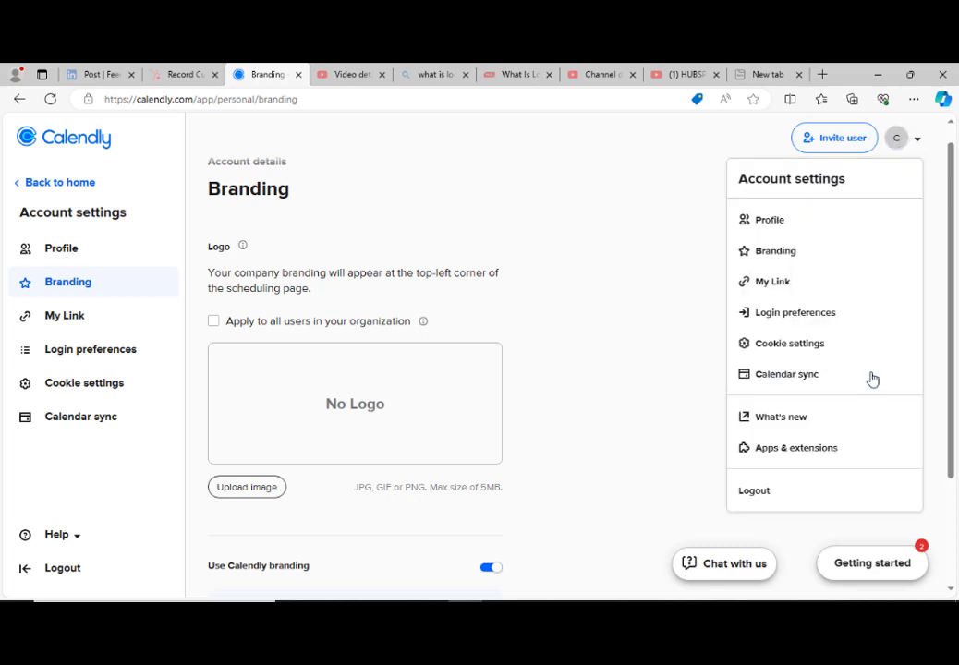
click(785, 379)
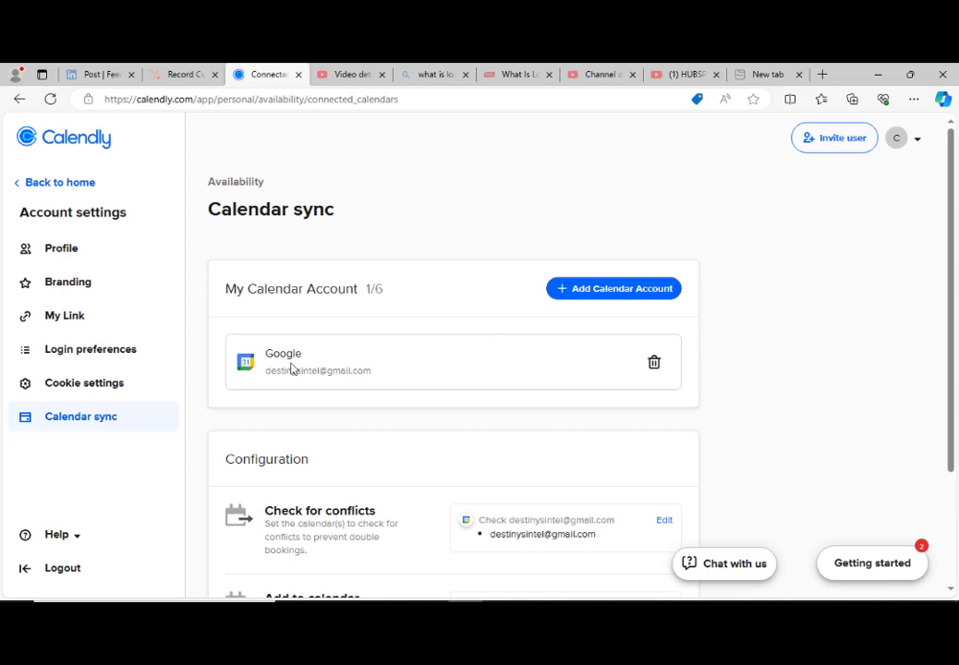
click(610, 290)
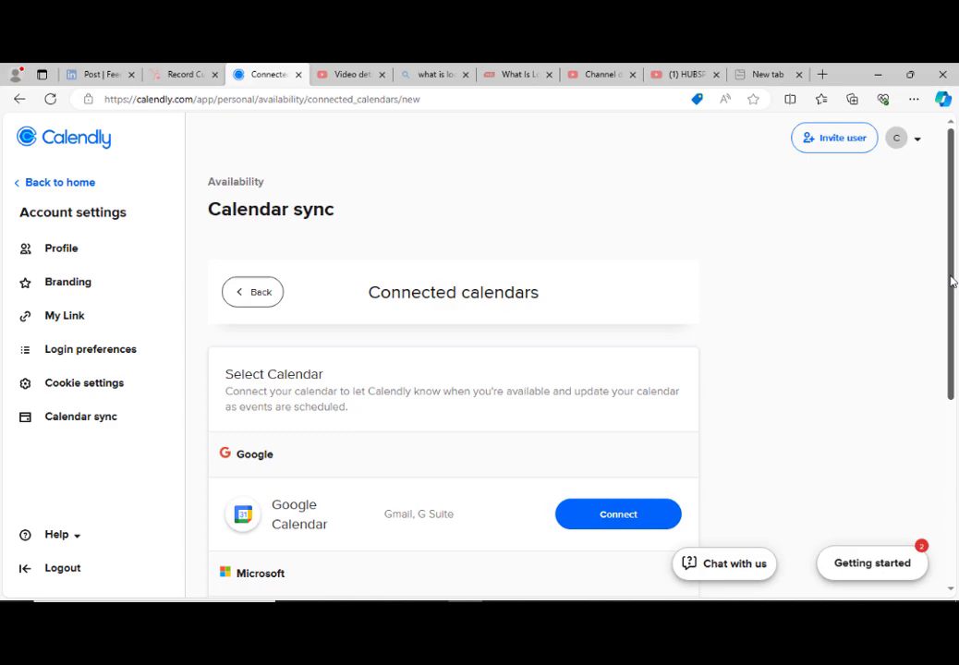
drag(952, 282, 945, 454)
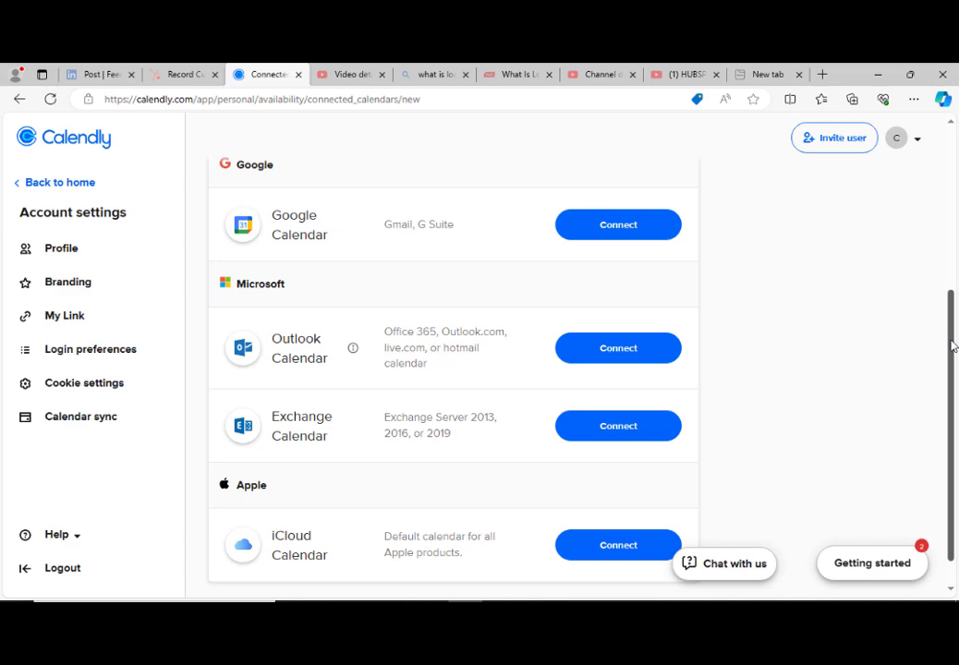
drag(953, 343, 949, 227)
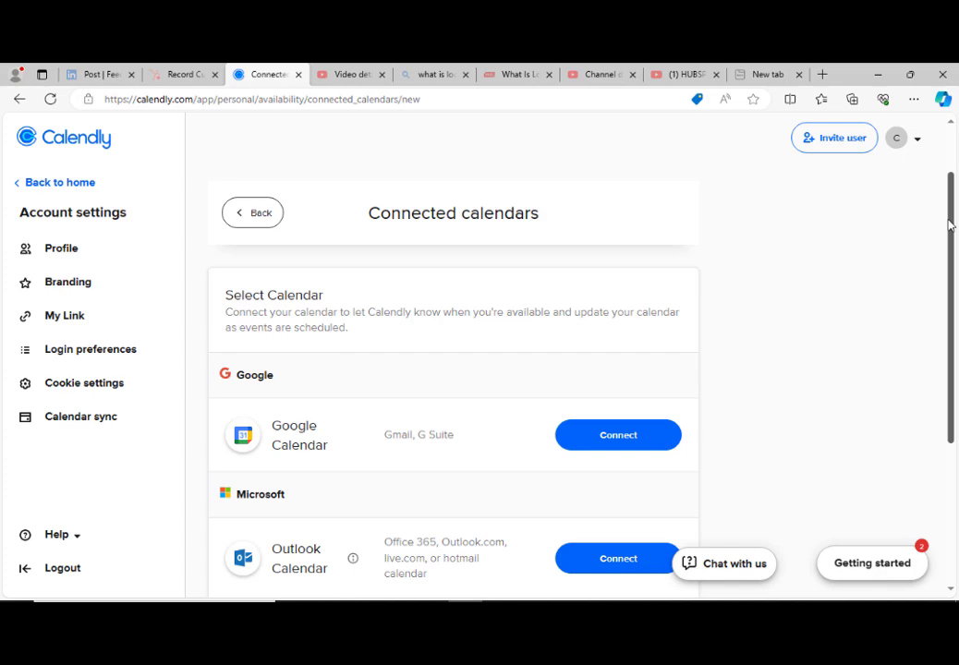
drag(949, 224, 951, 180)
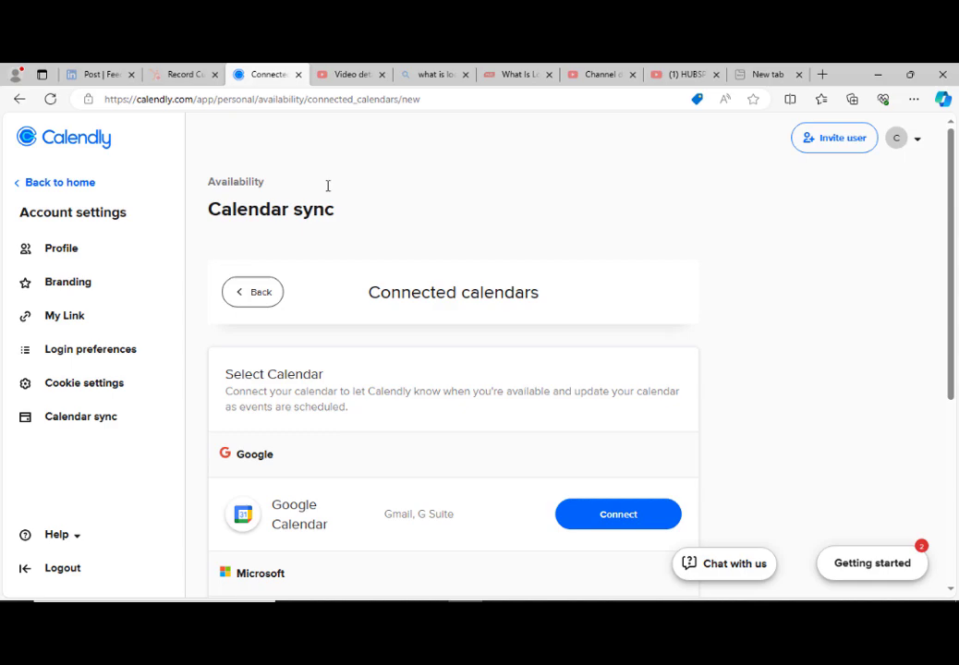
Leave the account settings and review the scheduled events and the common workflow templates.
click(79, 185)
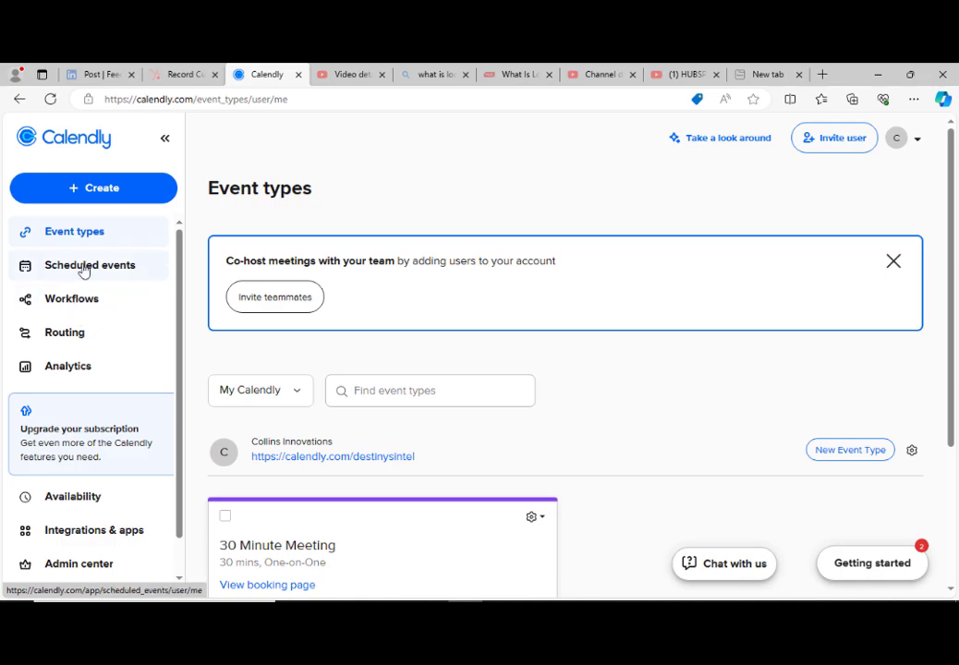
click(83, 267)
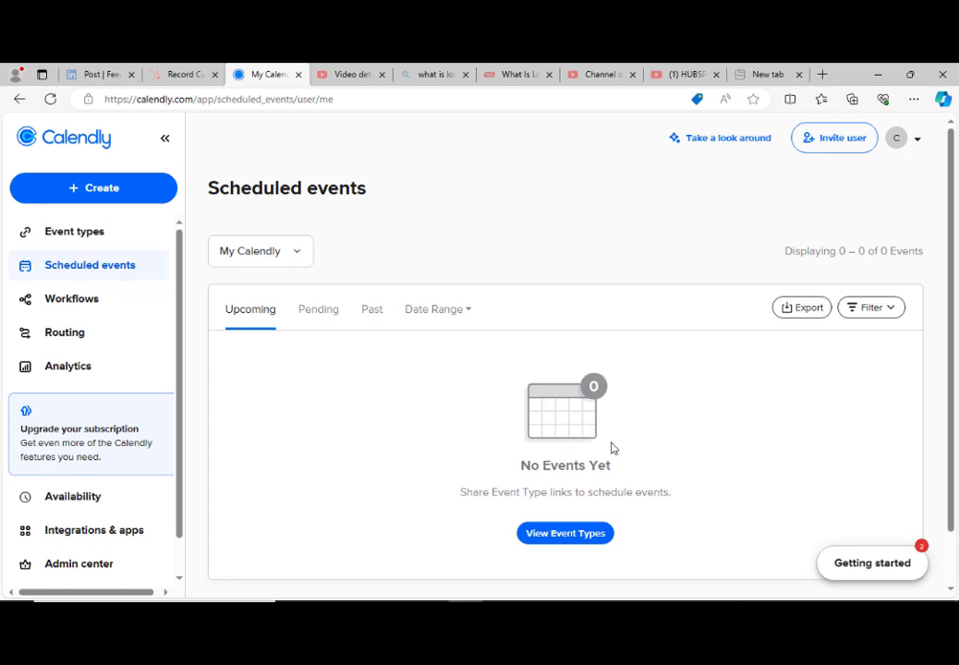
click(72, 301)
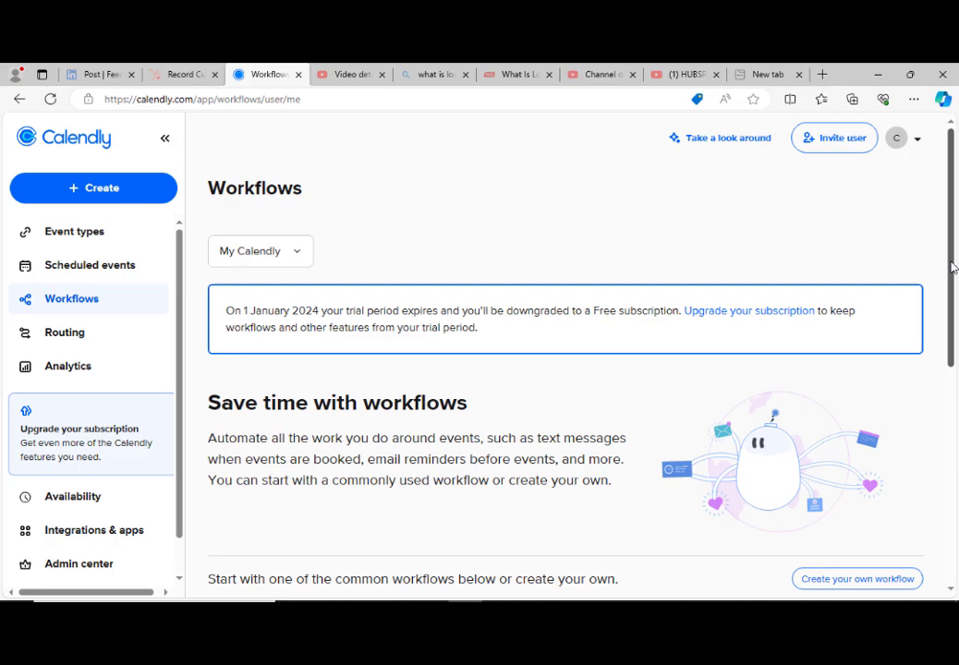
drag(951, 267, 935, 408)
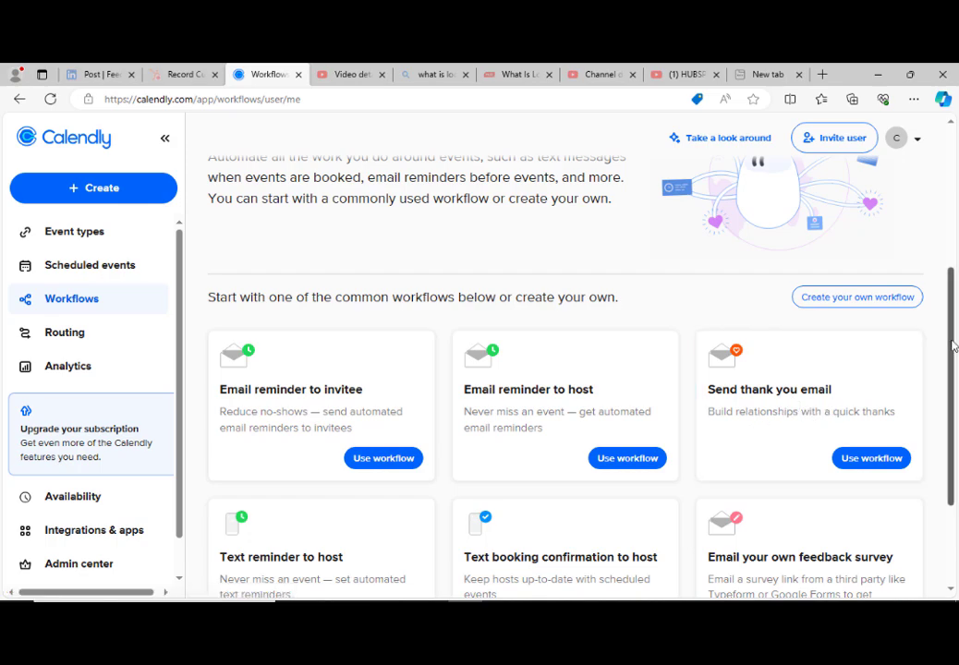
drag(953, 346, 951, 379)
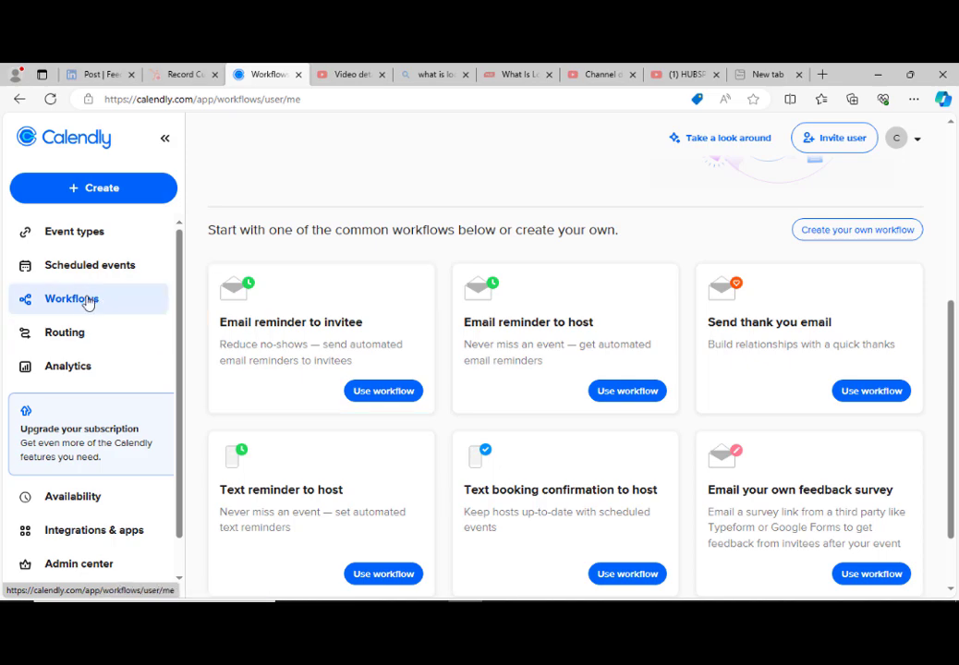
Review the routing form options and the event analytics for the last 30 days.
click(78, 340)
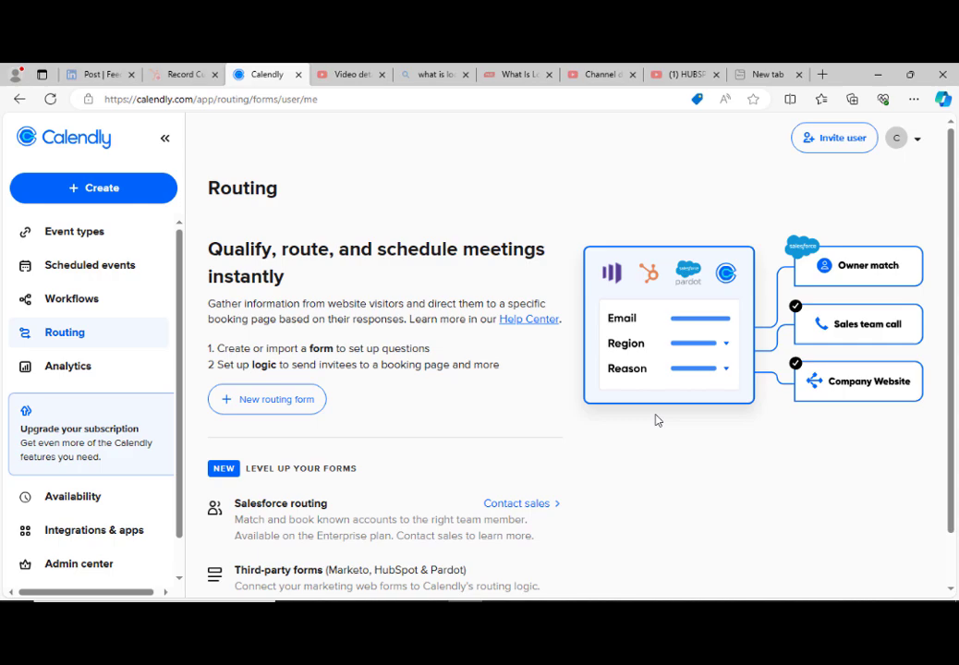
click(91, 370)
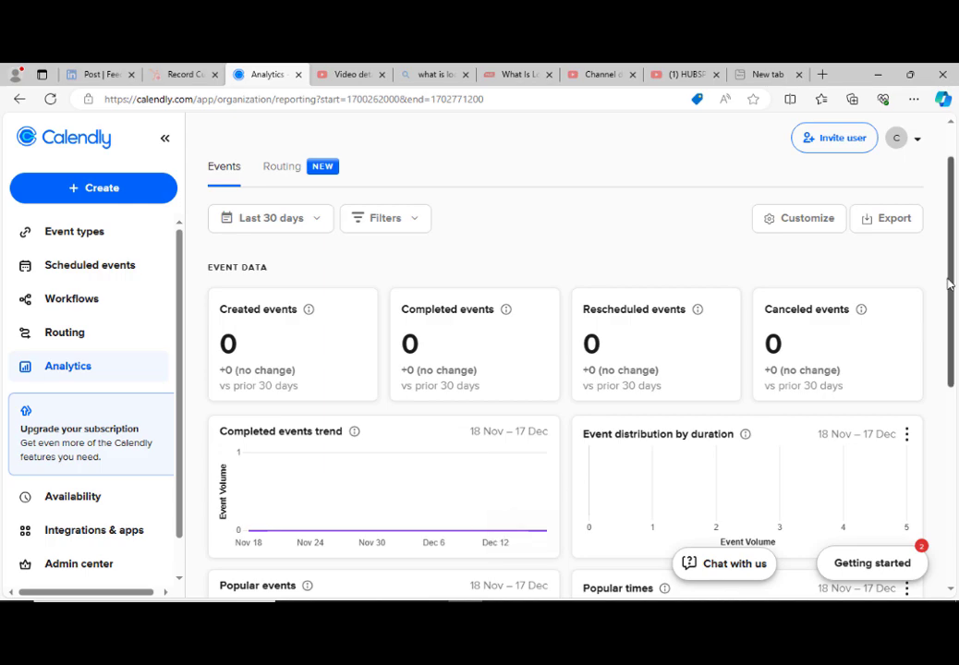
drag(951, 281, 958, 235)
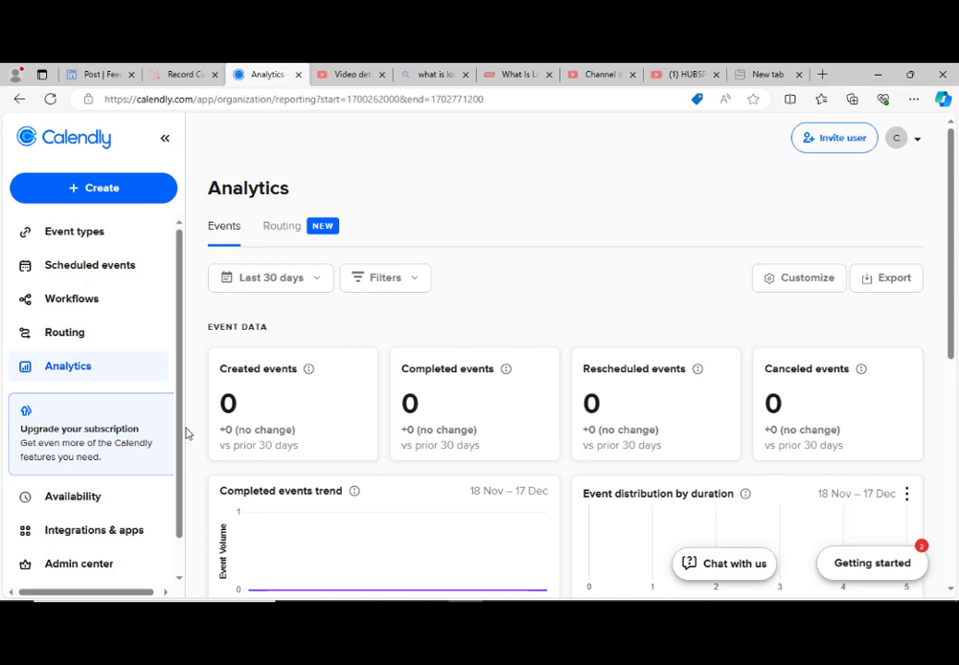
drag(181, 423, 181, 393)
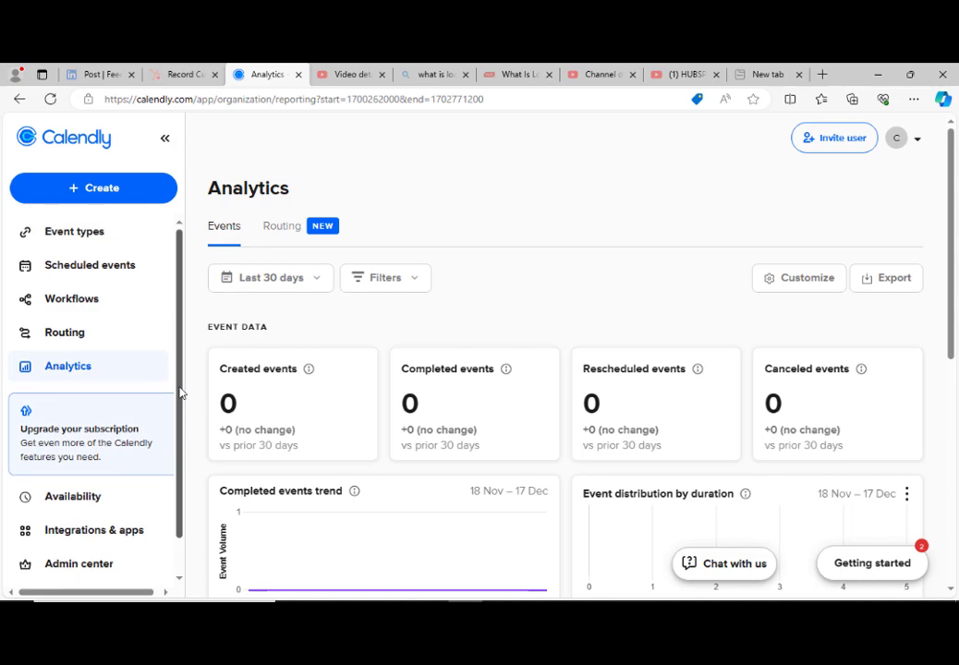